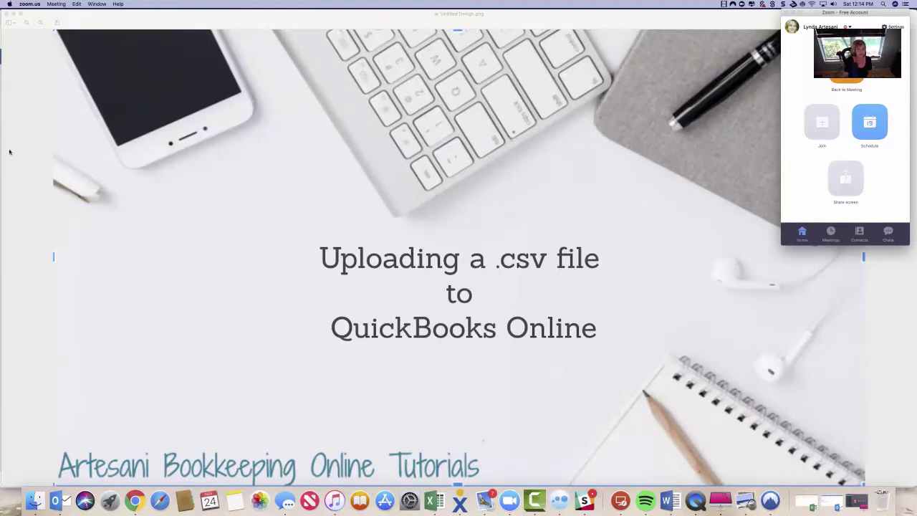
Close the Untitled Design.png title slide to reveal the QB Community Live Facebook group.
click(13, 14)
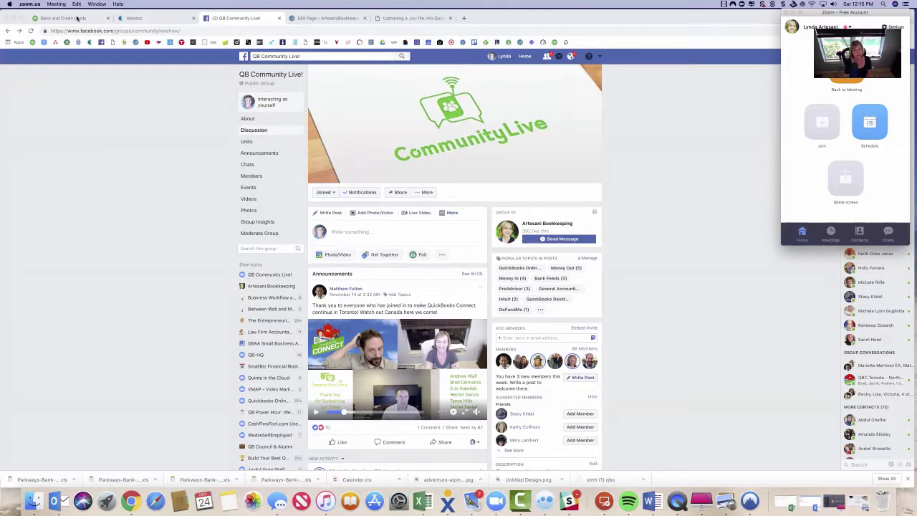
Download the Oct 31, 2018 Chase CSV statement from Hubdoc's CSV folder and close its preview.
click(140, 18)
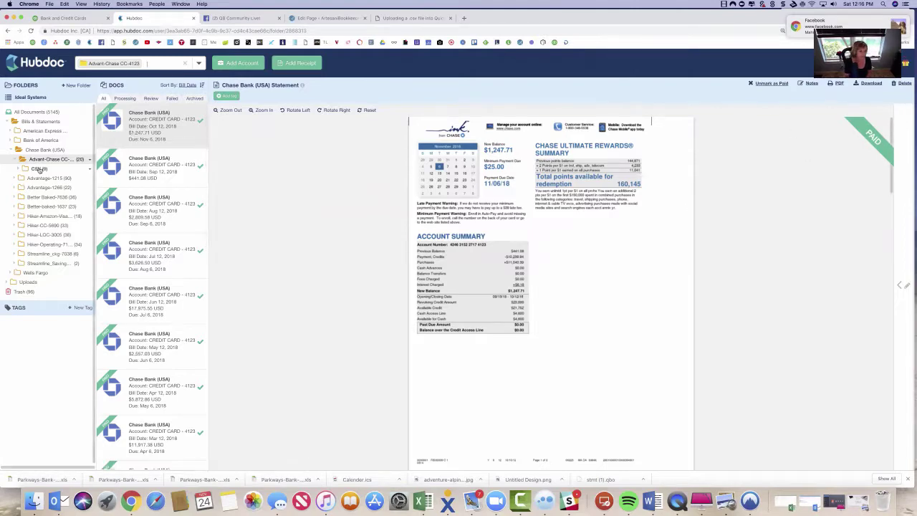
click(39, 169)
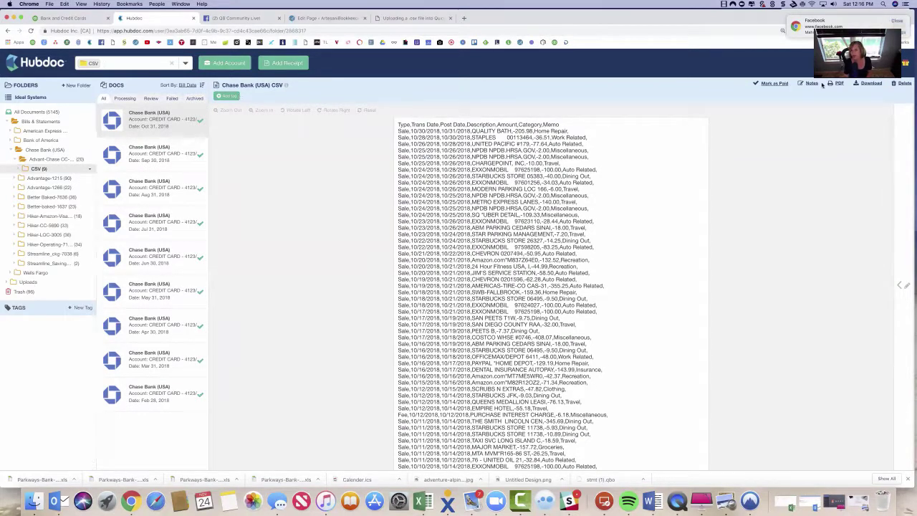
click(864, 84)
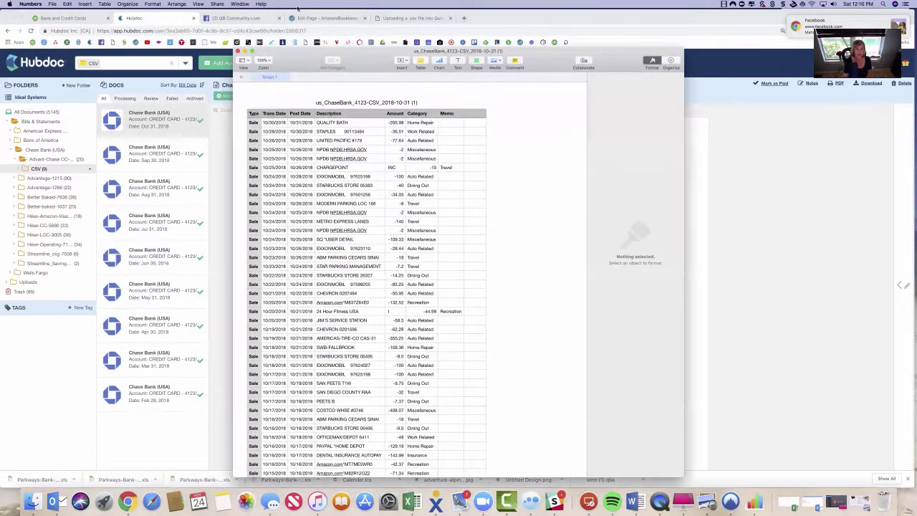
click(238, 51)
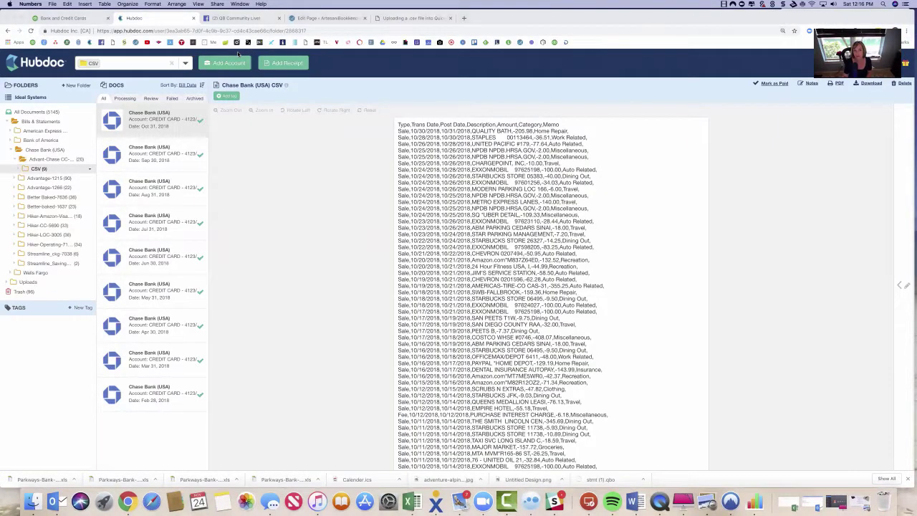
Go to the Bank and Credit Cards feeds page in QuickBooks Online.
click(66, 17)
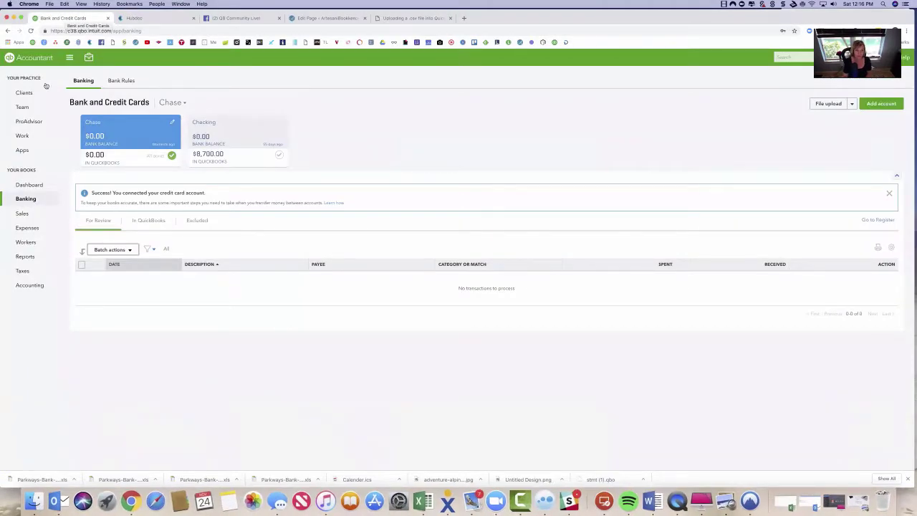
click(28, 185)
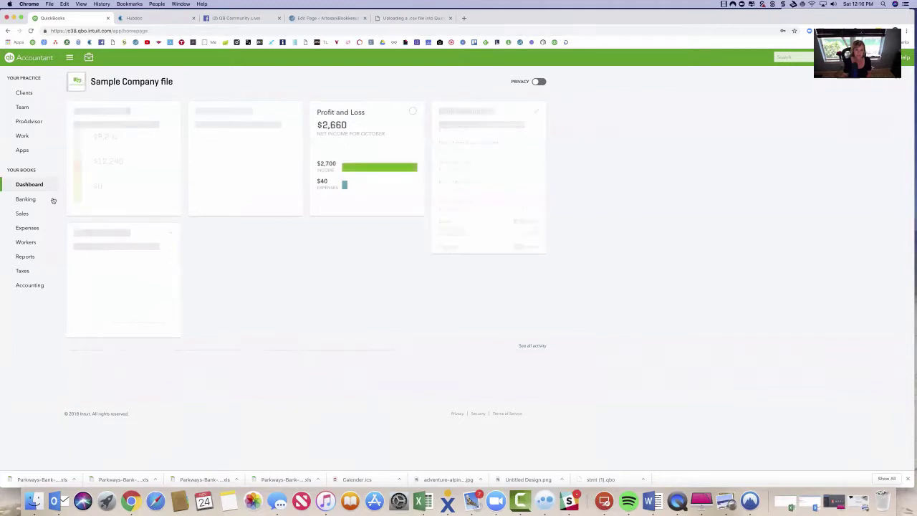
click(27, 199)
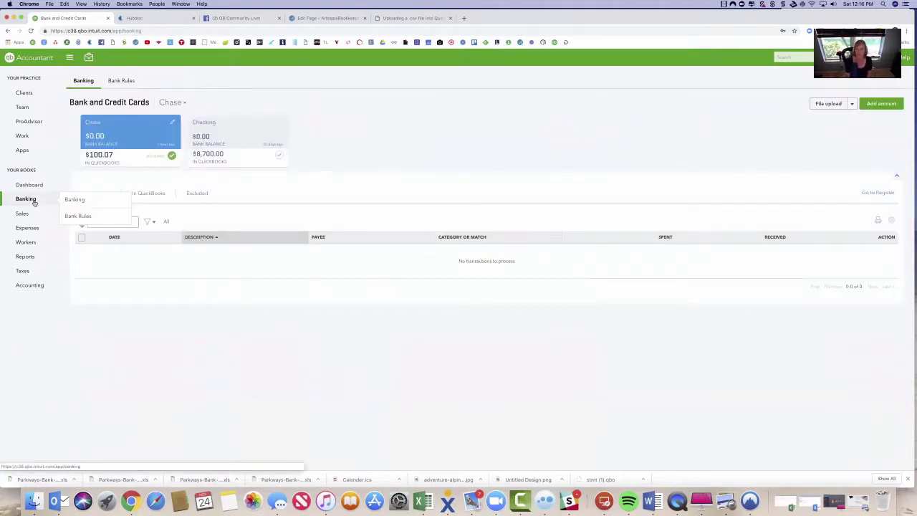
Upload the newest Chase CSV from Downloads and continue to account selection.
click(829, 104)
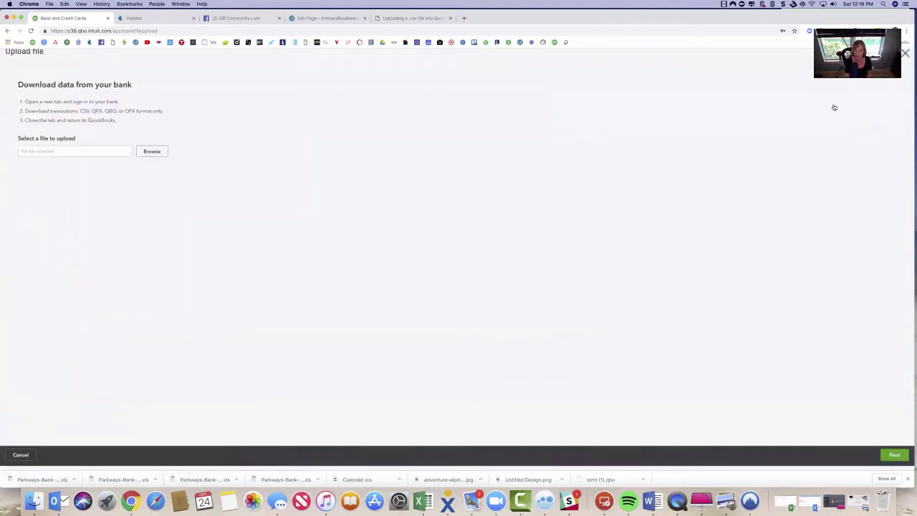
click(160, 157)
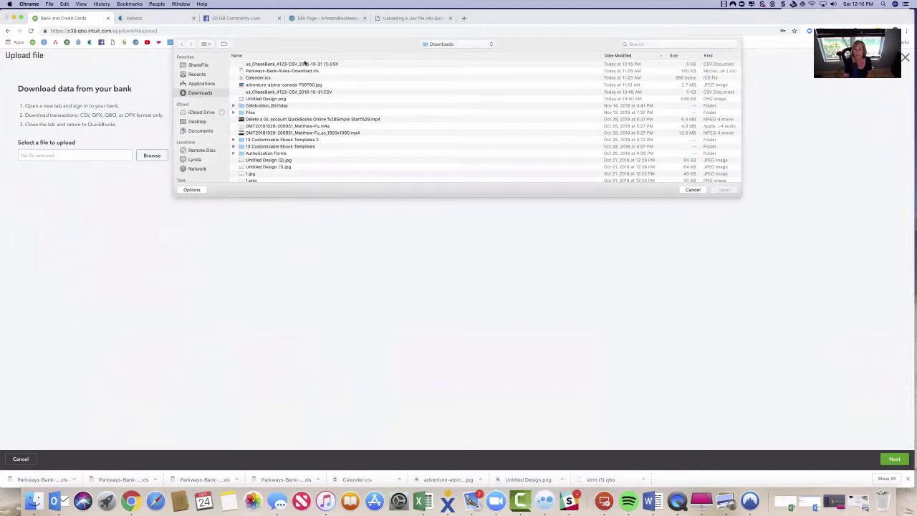
click(304, 63)
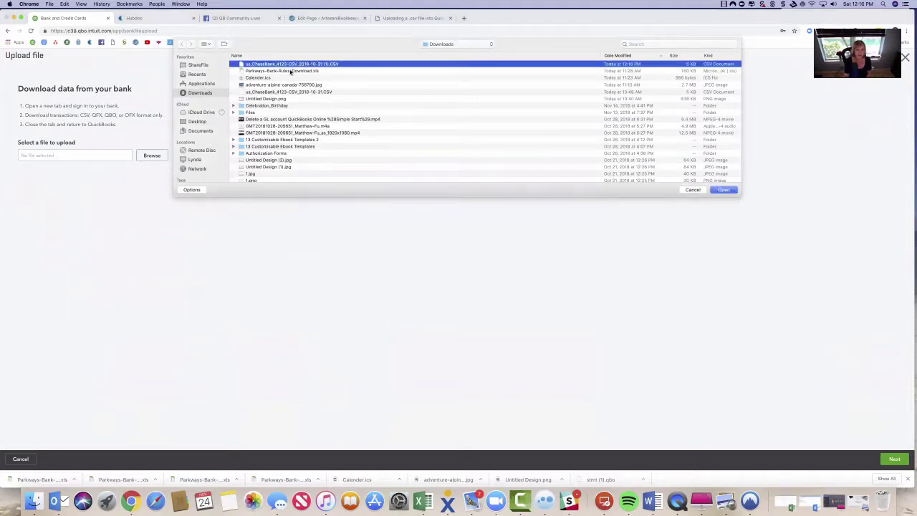
click(724, 190)
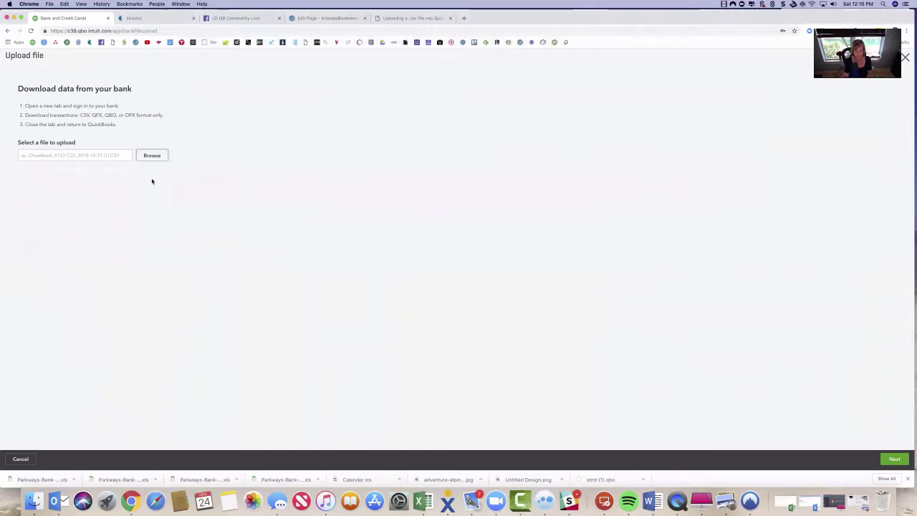
click(891, 459)
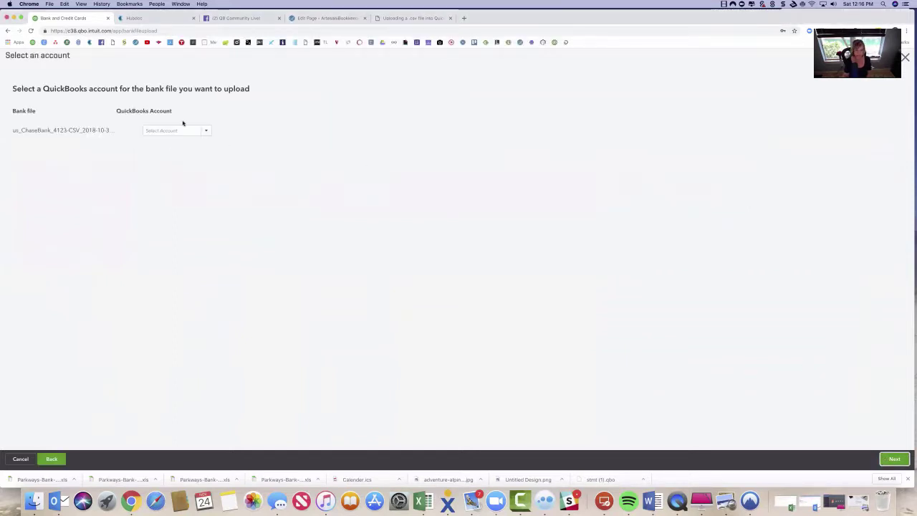
Assign the uploaded file to the Chase account and continue to column mapping.
click(206, 132)
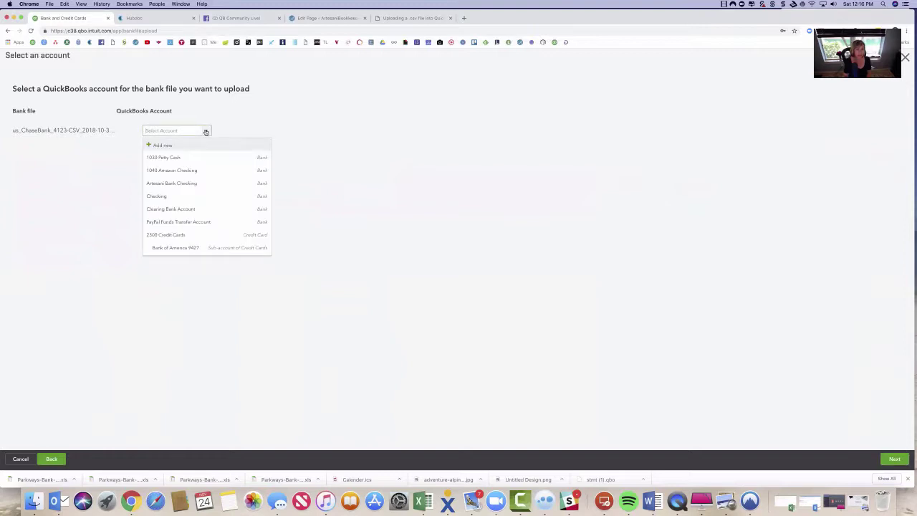
scroll(180, 225, down, 5)
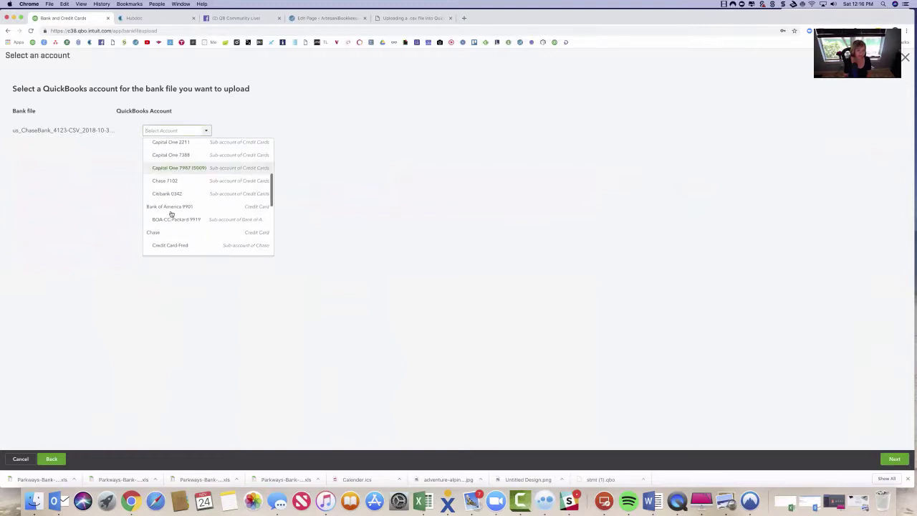
click(155, 232)
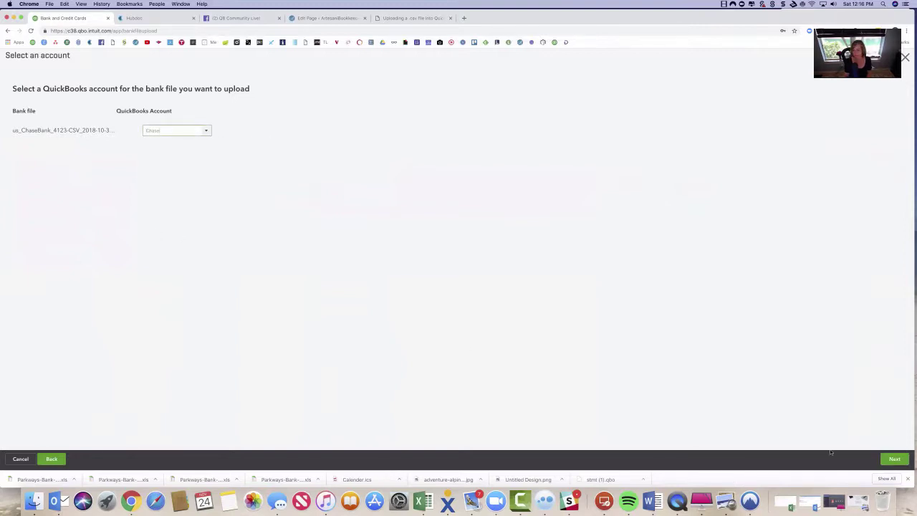
click(897, 460)
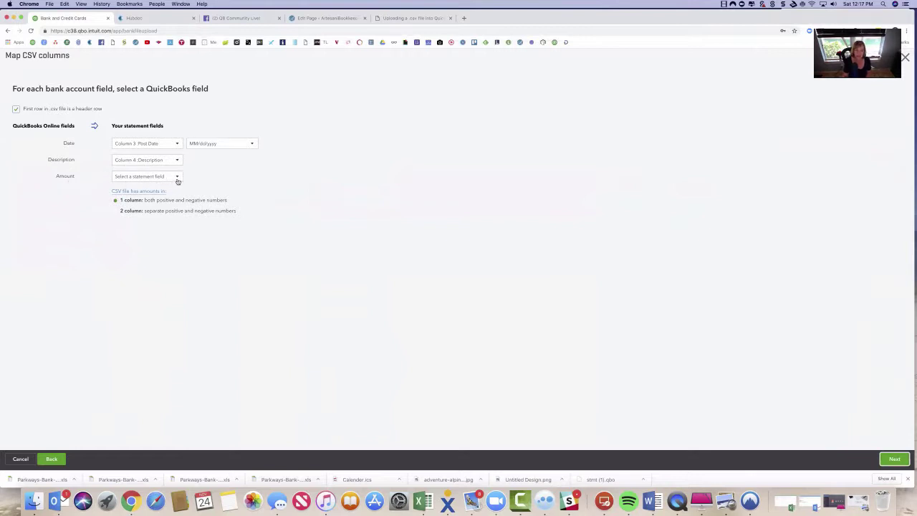
Map Amount to Column 5 :Amount and continue to the transaction list.
click(178, 179)
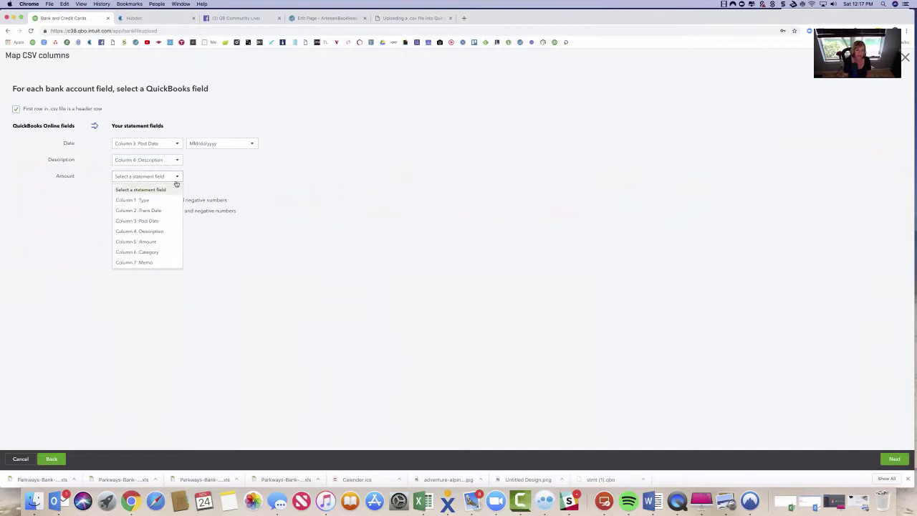
click(159, 242)
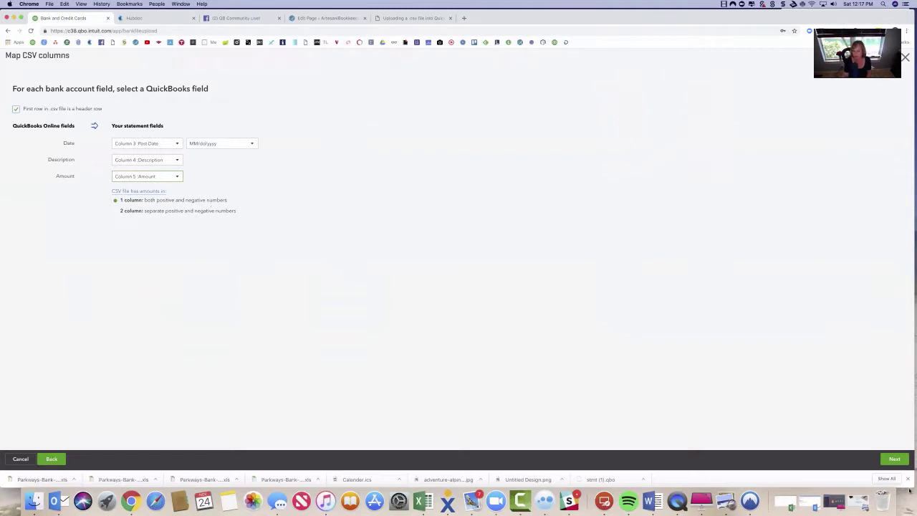
click(892, 459)
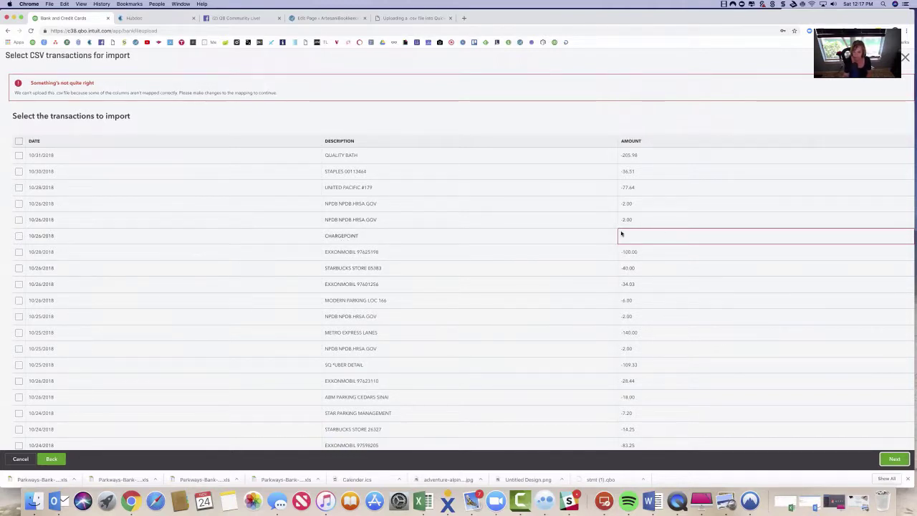
Select all transactions except the blank-amount CHARGEPOINT and 24 Hour Fitness entries, then try Next.
scroll(604, 278, down, 15)
scroll(601, 312, down, 10)
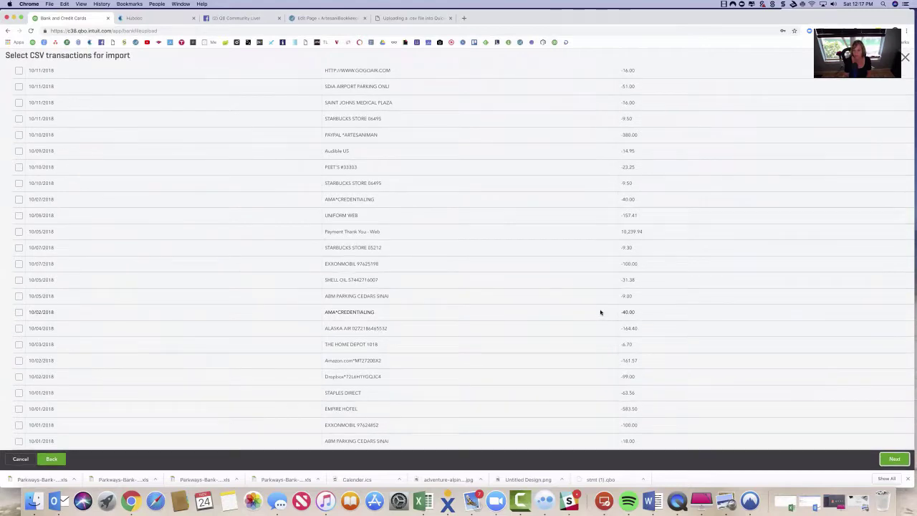
scroll(601, 312, up, 20)
scroll(600, 311, up, 1)
click(19, 129)
click(18, 225)
scroll(22, 301, down, 5)
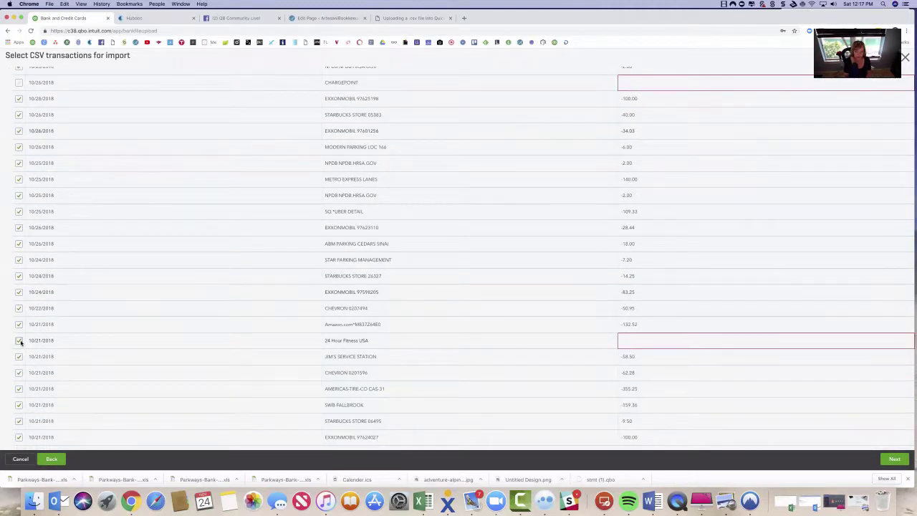
click(18, 341)
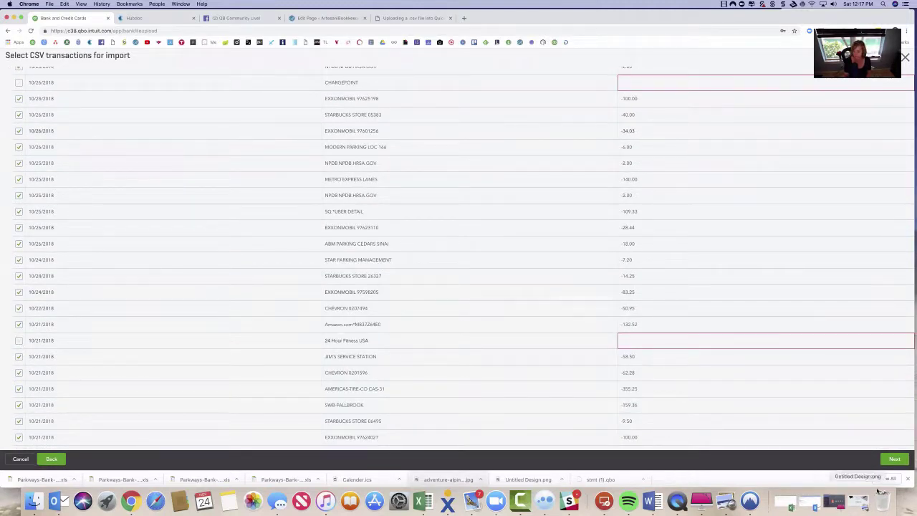
click(895, 458)
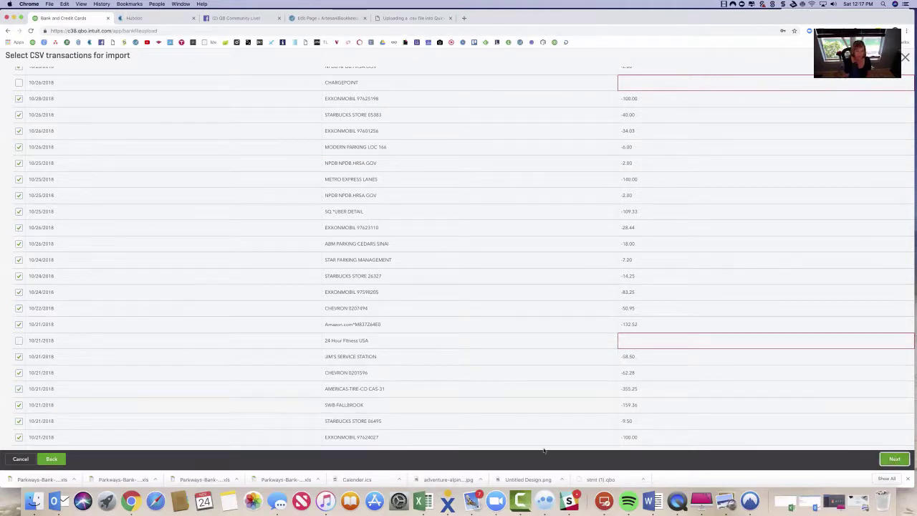
Cancel the import, open the Chase CSV from Recents in Excel, and autofit the Description column.
click(17, 460)
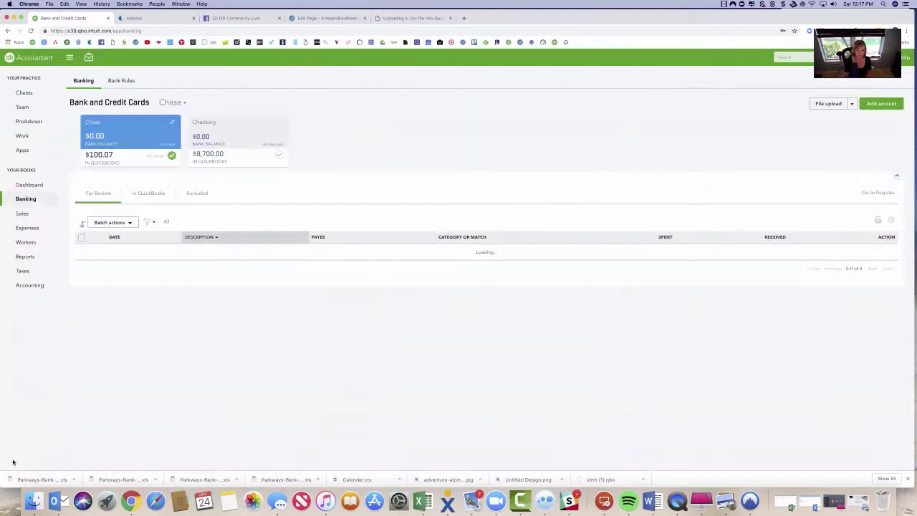
click(33, 500)
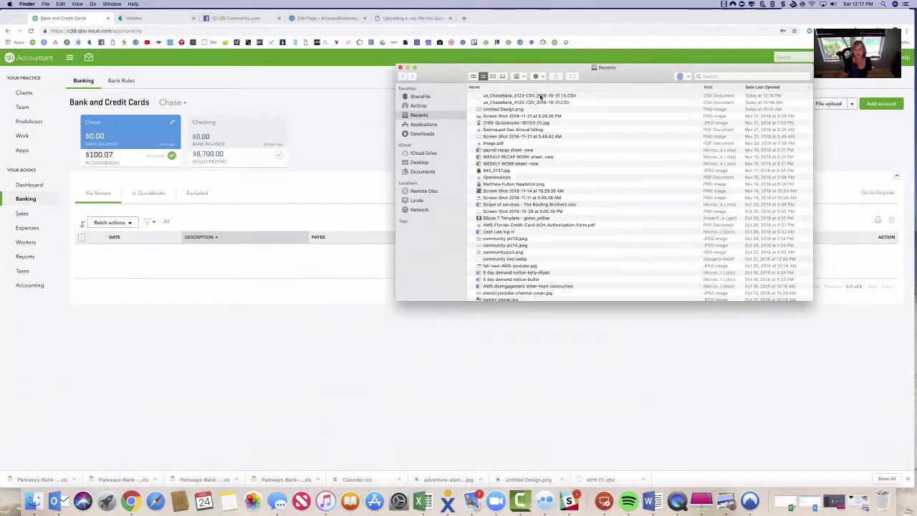
click(541, 96)
right_click(541, 96)
mouse_move(587, 107)
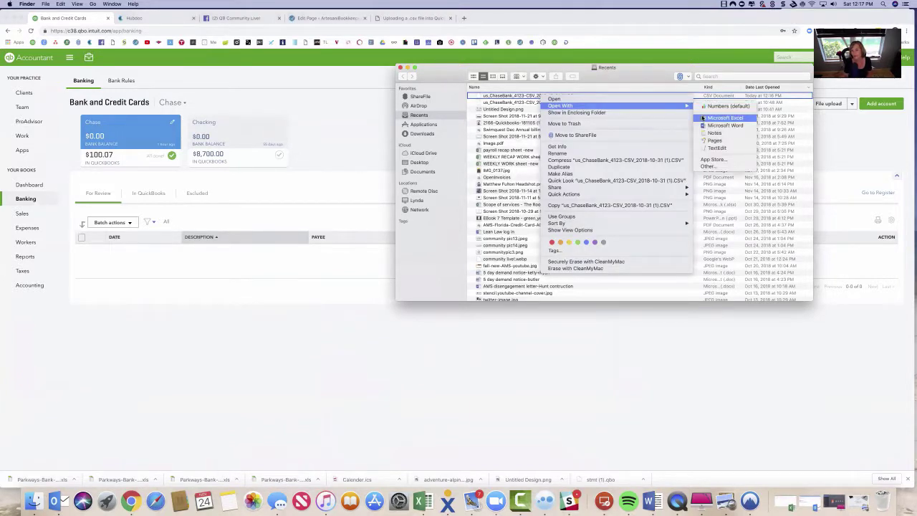
click(704, 118)
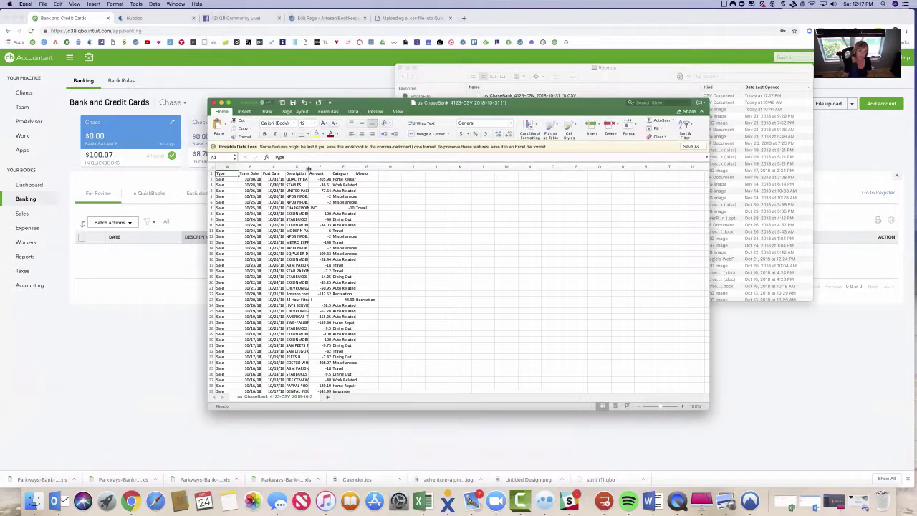
double_click(307, 170)
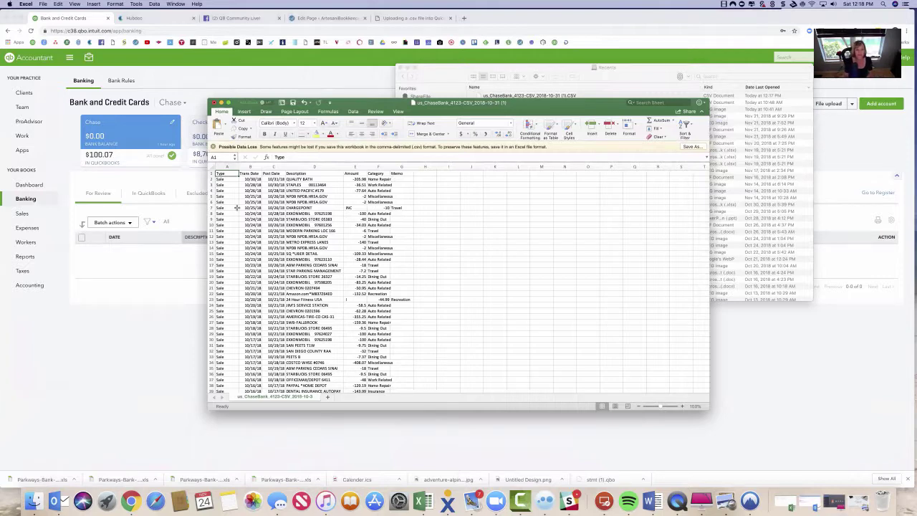
Fill the CHARGEPOINT row 7 and 24 Hour Fitness row 23 cells yellow.
drag(235, 207, 393, 208)
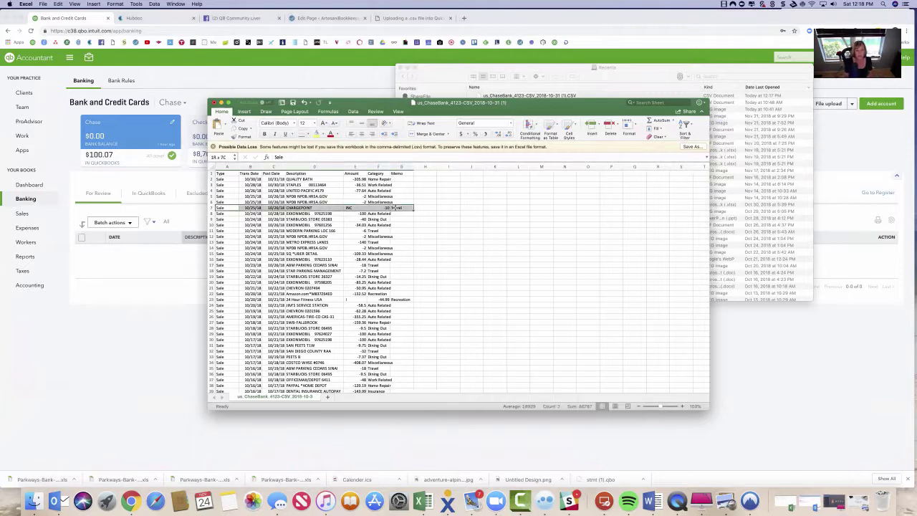
click(317, 135)
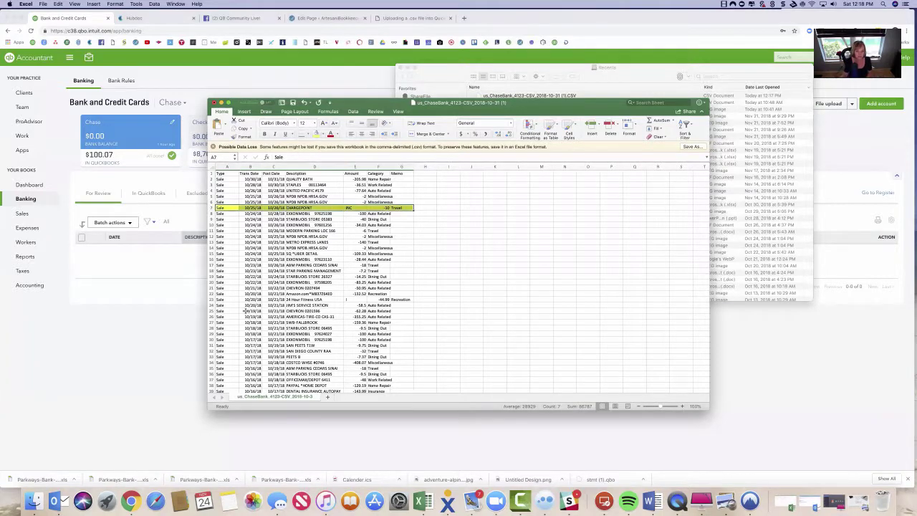
drag(221, 300, 406, 299)
click(316, 135)
click(450, 249)
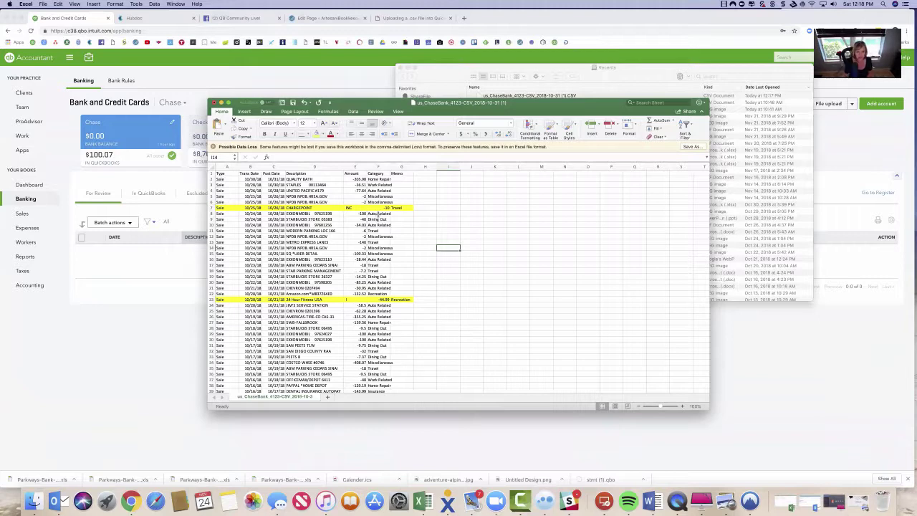
Copy -10 and Travel from F7:G7 into E7, replacing INC.
click(378, 208)
drag(378, 208, 402, 207)
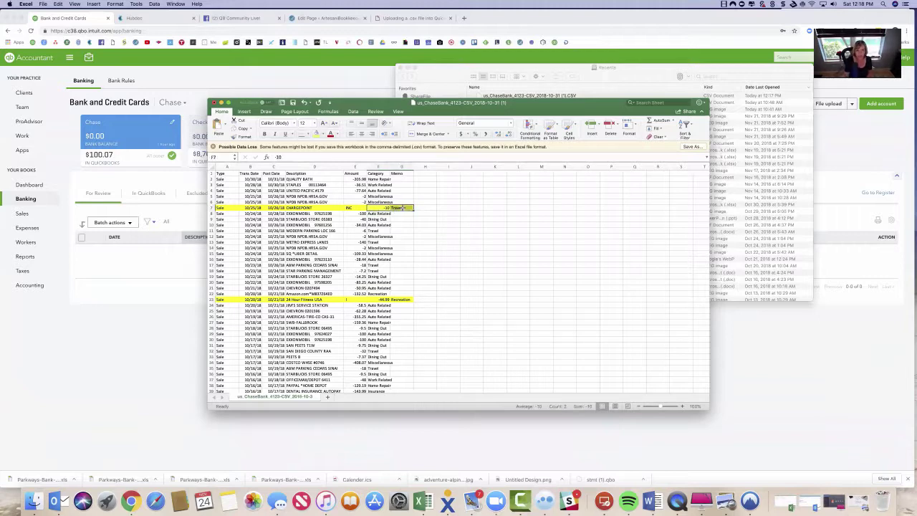
right_click(403, 208)
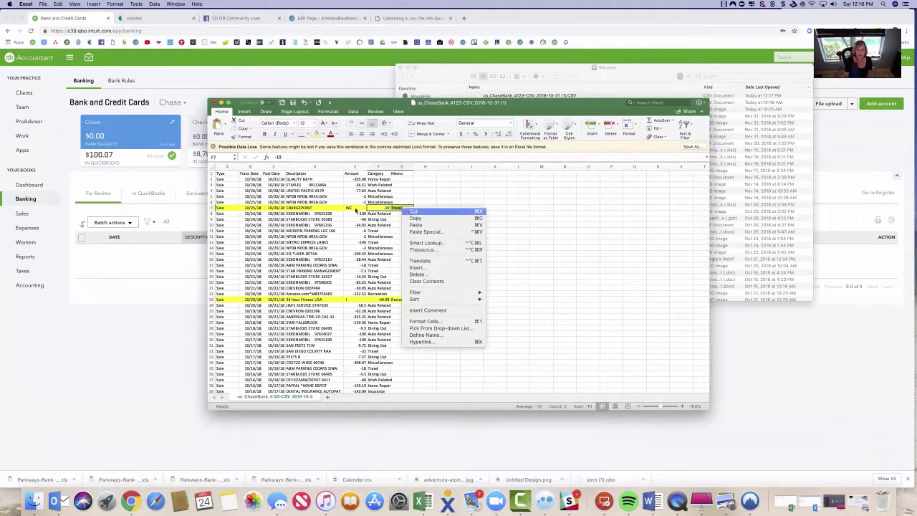
click(407, 215)
click(353, 207)
right_click(352, 208)
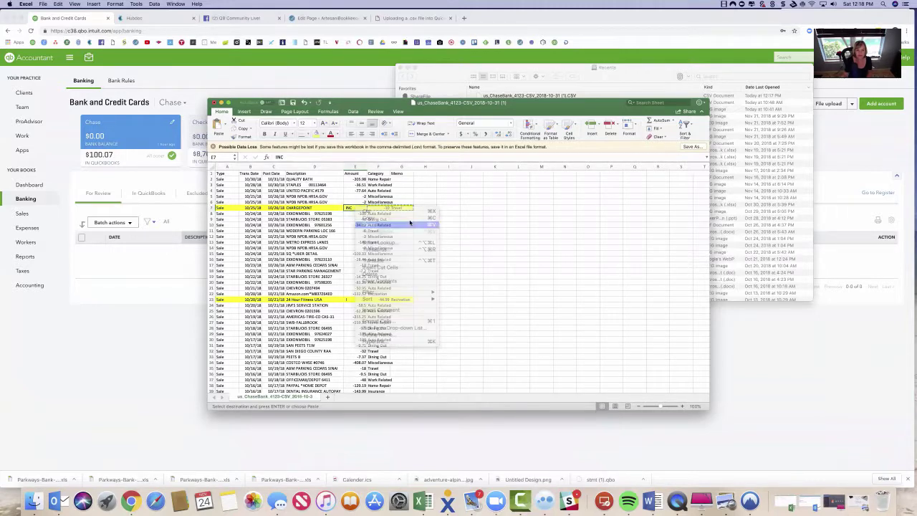
click(379, 220)
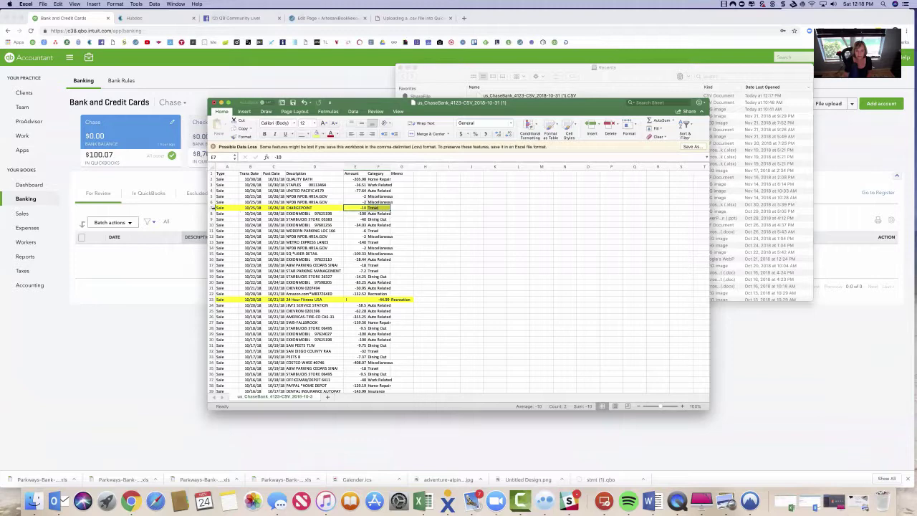
Move -44.99 and Recreation from F23:G23 into E23:F23.
drag(375, 299, 409, 299)
right_click(409, 299)
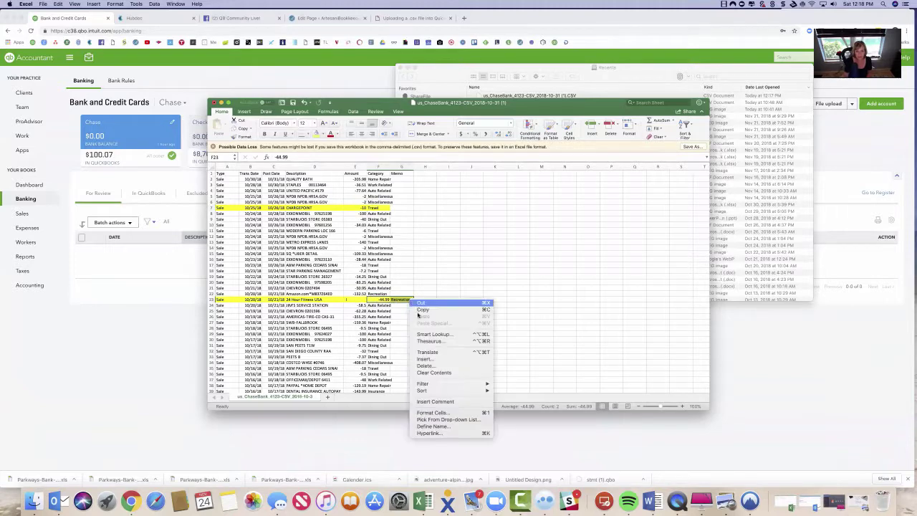
key(Escape)
key(super+x)
click(349, 300)
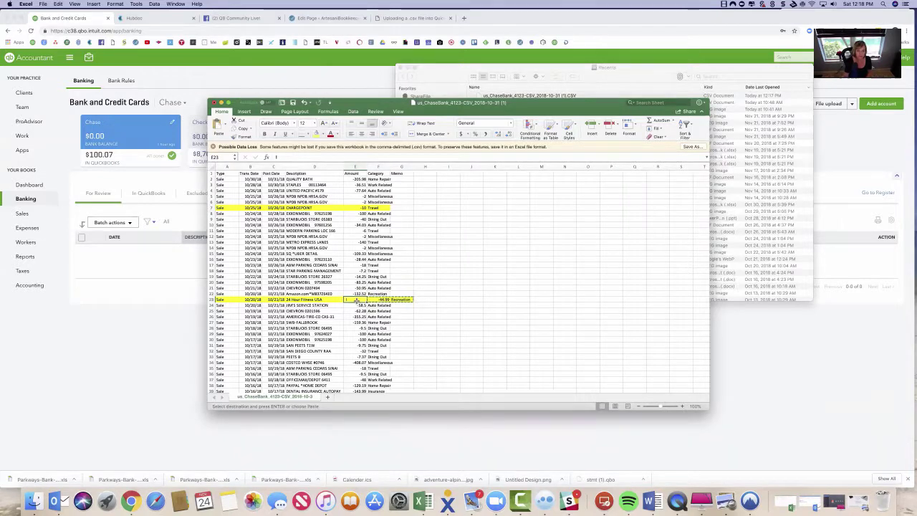
right_click(358, 302)
click(368, 318)
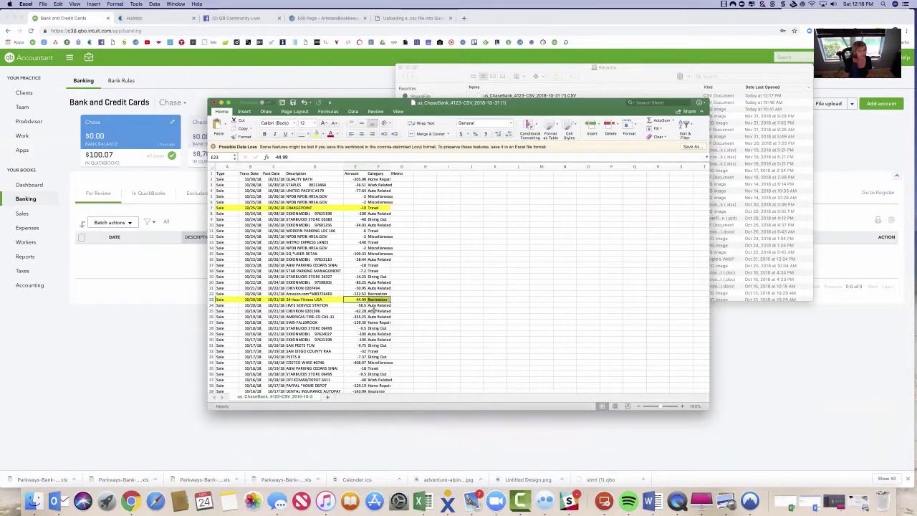
Set the highlighted rows 7 and 23 back to No Fill.
drag(377, 208, 219, 209)
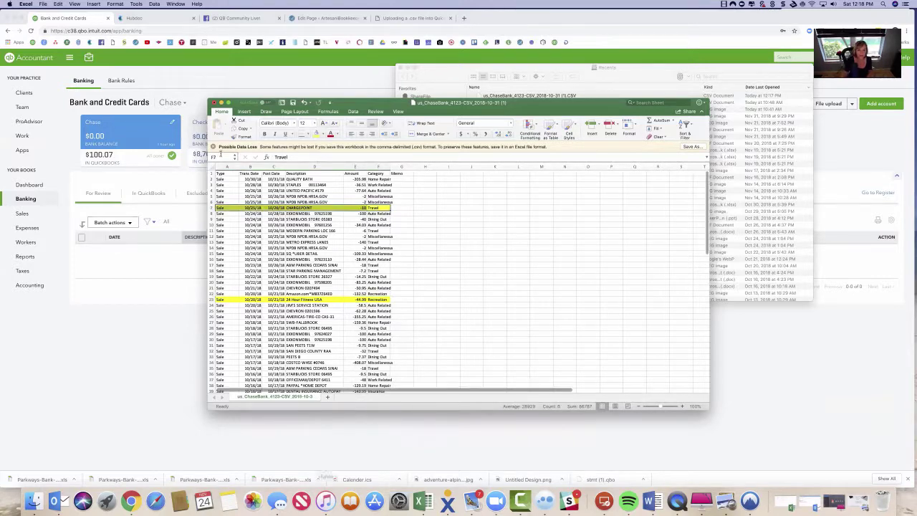
click(323, 135)
click(347, 148)
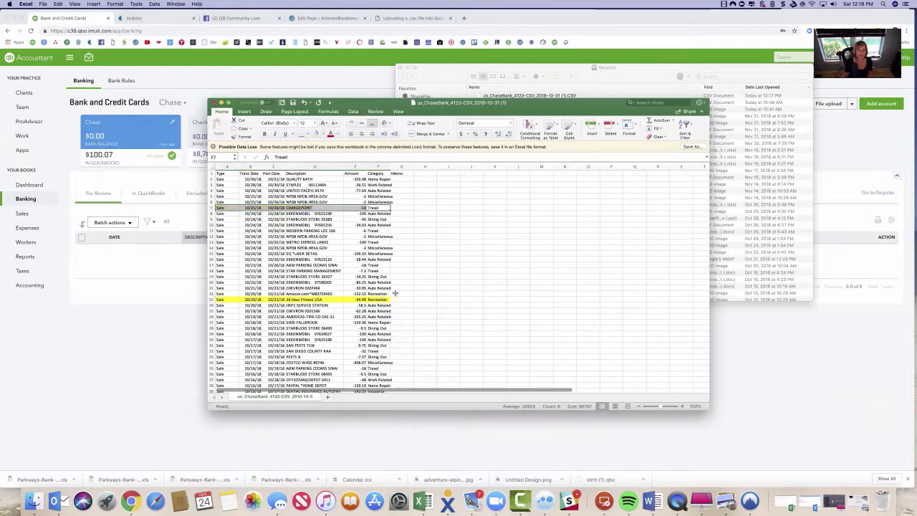
drag(378, 300, 219, 298)
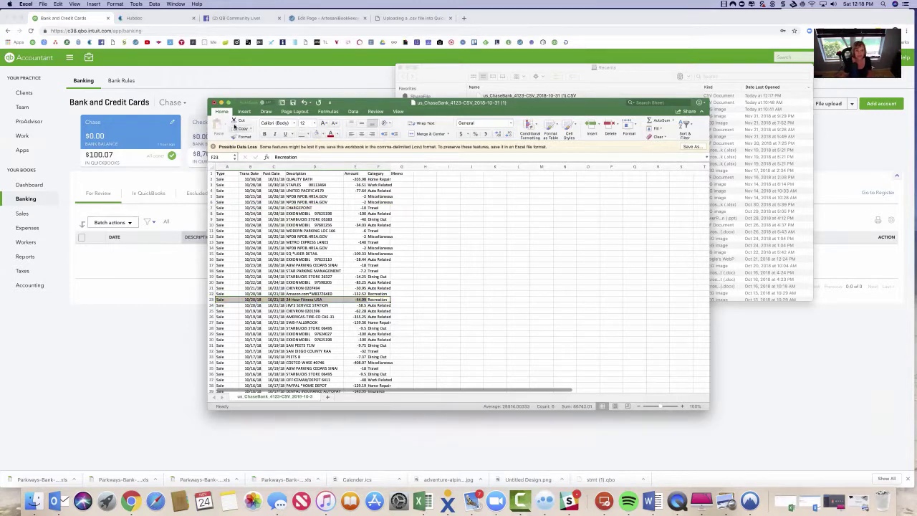
Close the corrected CSV workbook and the leftover Finder window.
click(281, 102)
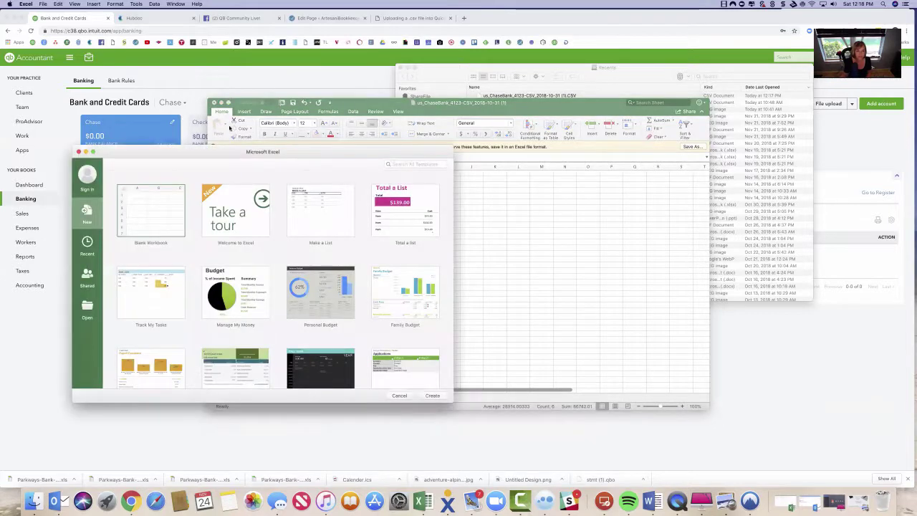
click(399, 396)
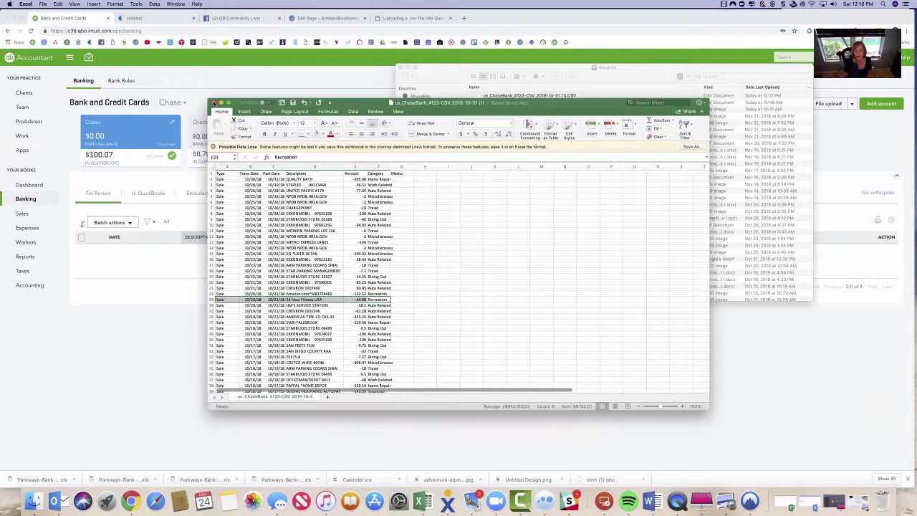
click(214, 102)
click(400, 67)
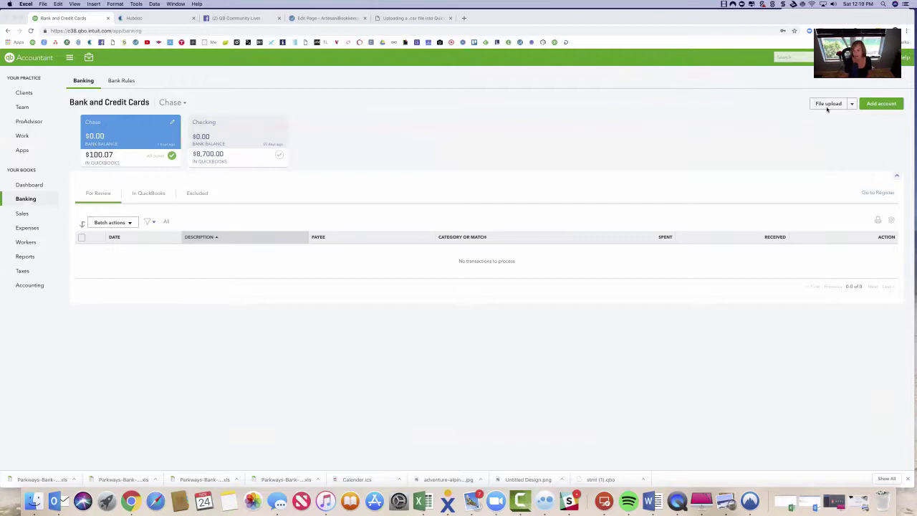
Upload the corrected Chase CSV from Downloads in QuickBooks Online.
click(828, 106)
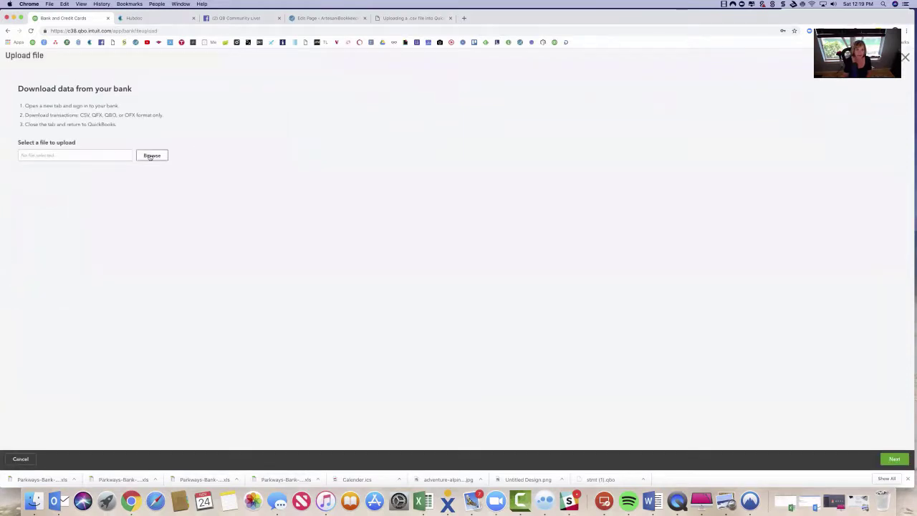
click(152, 156)
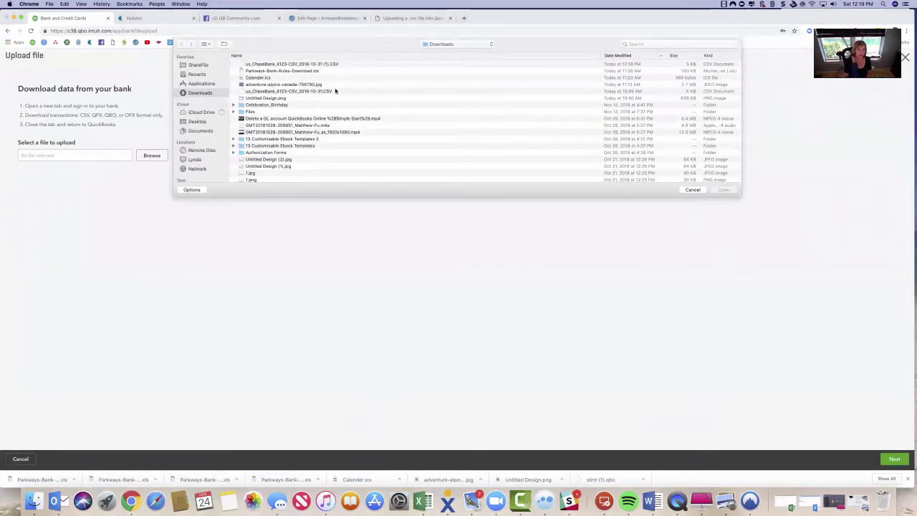
click(724, 190)
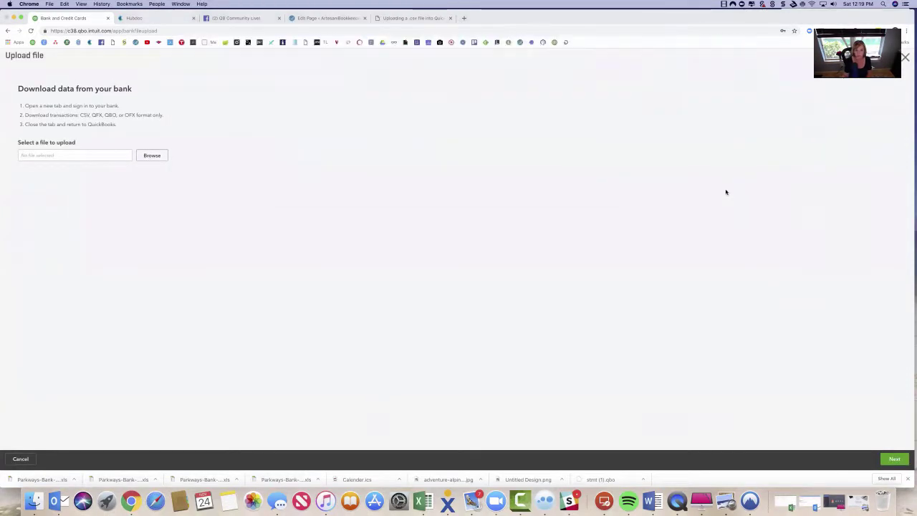
click(893, 458)
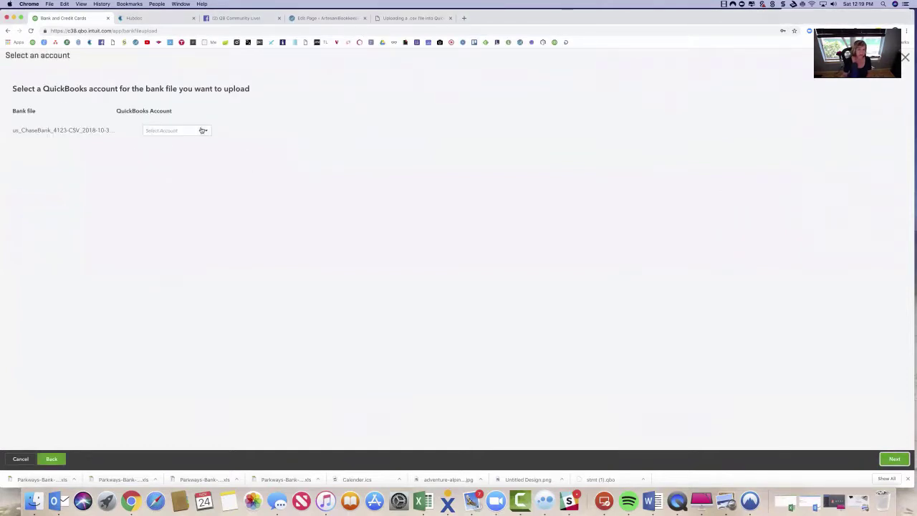
Assign the uploaded file to the Chase account.
click(203, 130)
scroll(192, 211, down, 5)
click(156, 178)
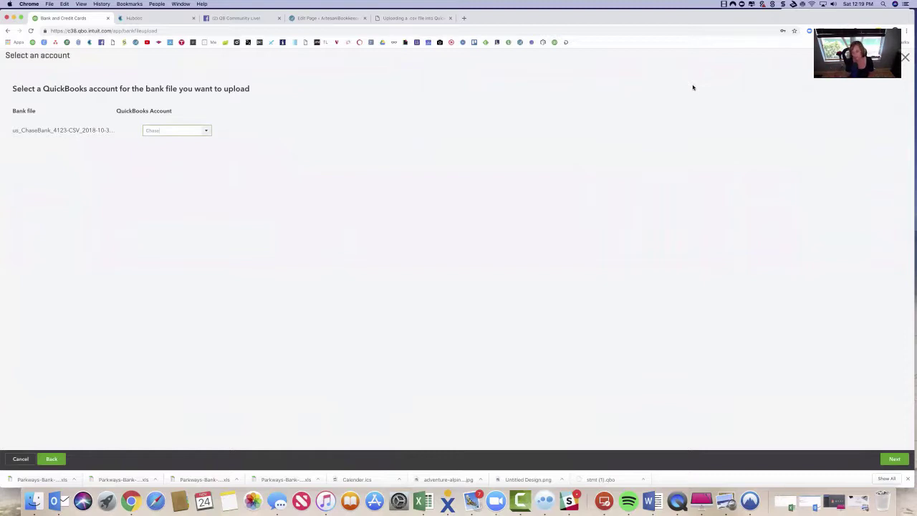
Map Amount to Column 5 :Amount and confirm importing the 80 transactions.
click(895, 458)
click(178, 176)
click(153, 242)
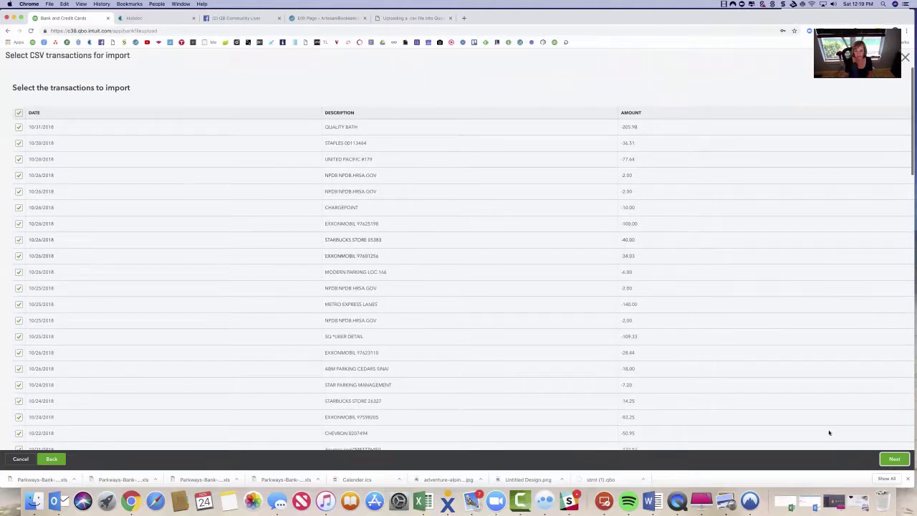
click(895, 459)
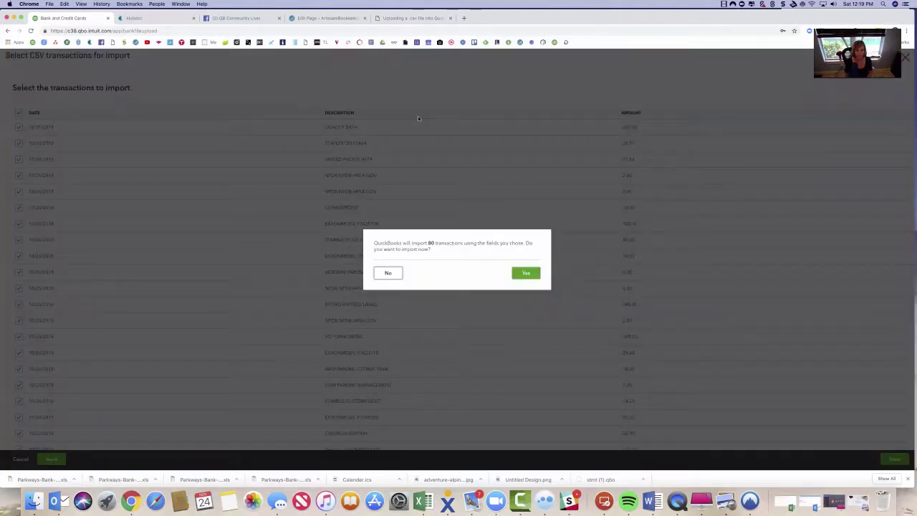
click(525, 273)
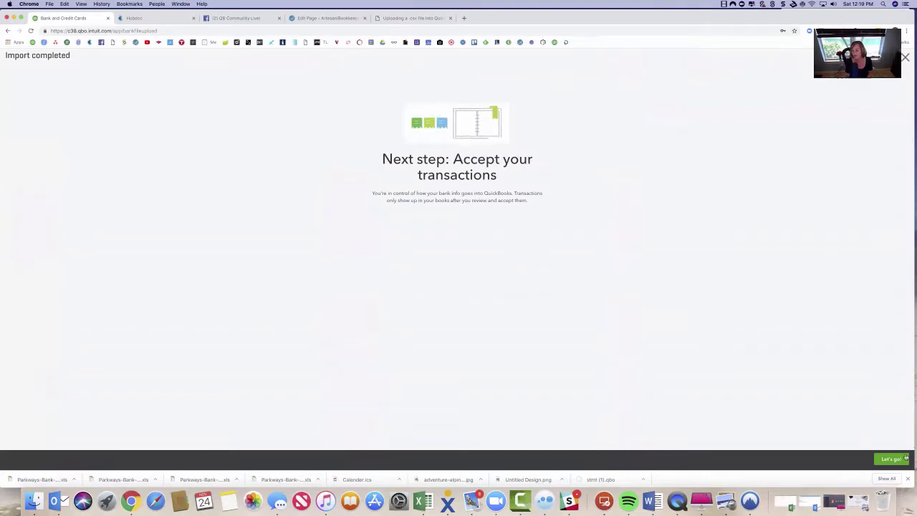
Open the review list of imported Chase transactions and select all 78 for batch actions.
click(902, 458)
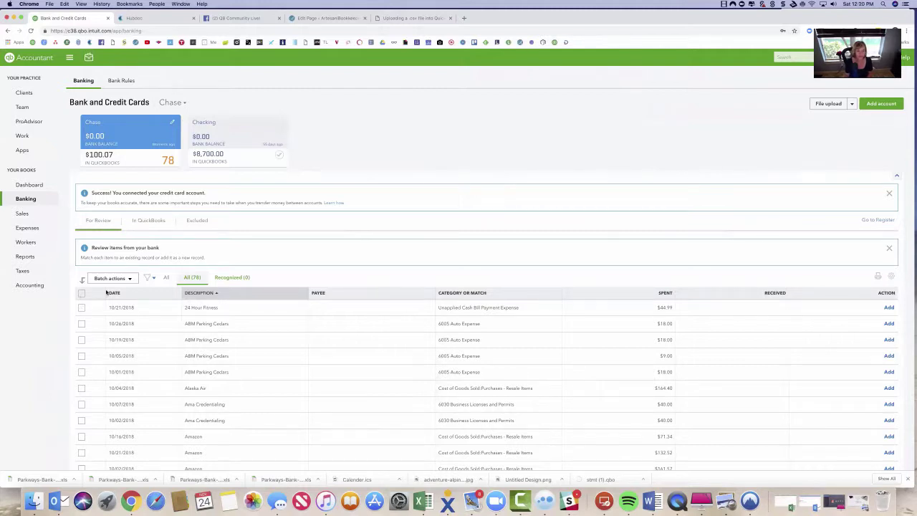
click(81, 293)
click(126, 279)
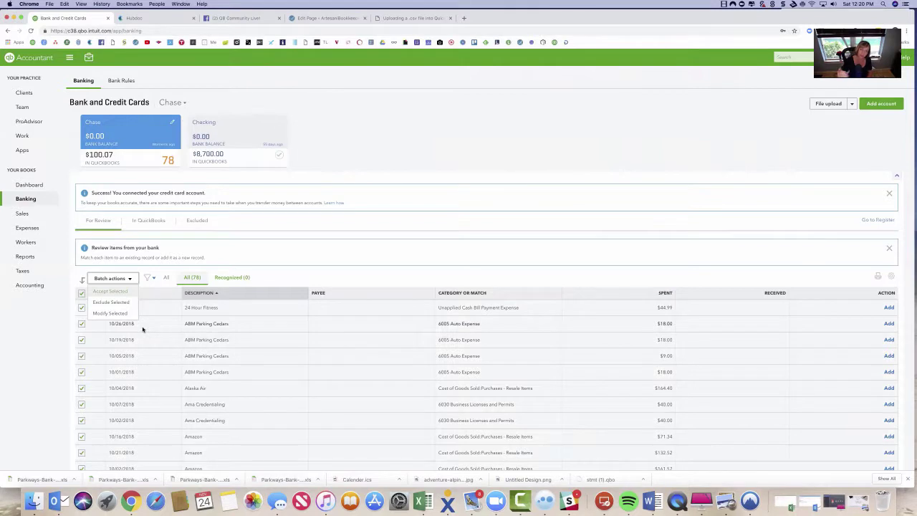
Accept all 78 selected Chase transactions, bringing the Chase balance to $-3,890.64.
click(110, 292)
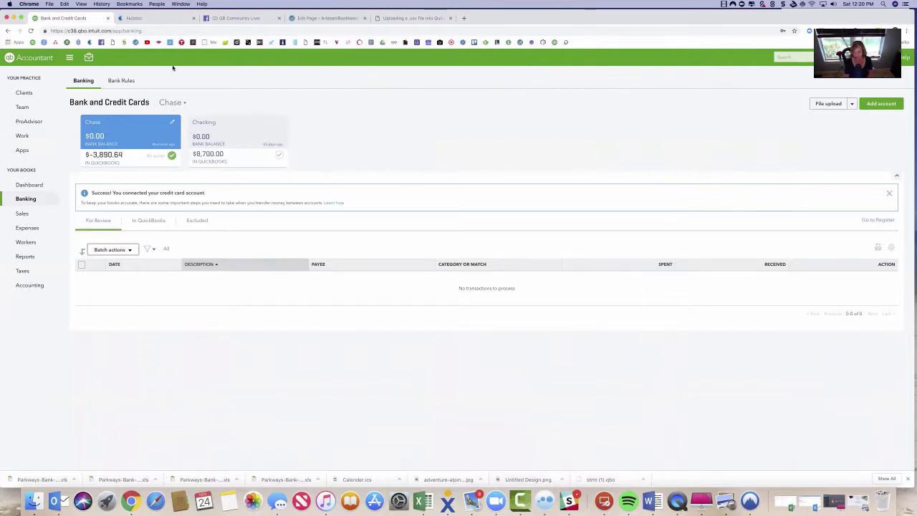
Restore the Preview title slide 'Uploading a .csv file to QuickBooks Online' from the Dock.
click(858, 502)
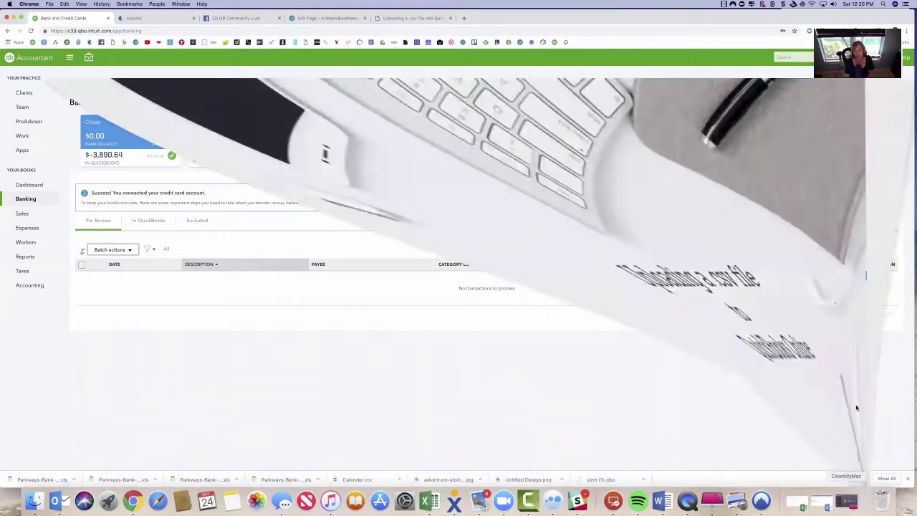